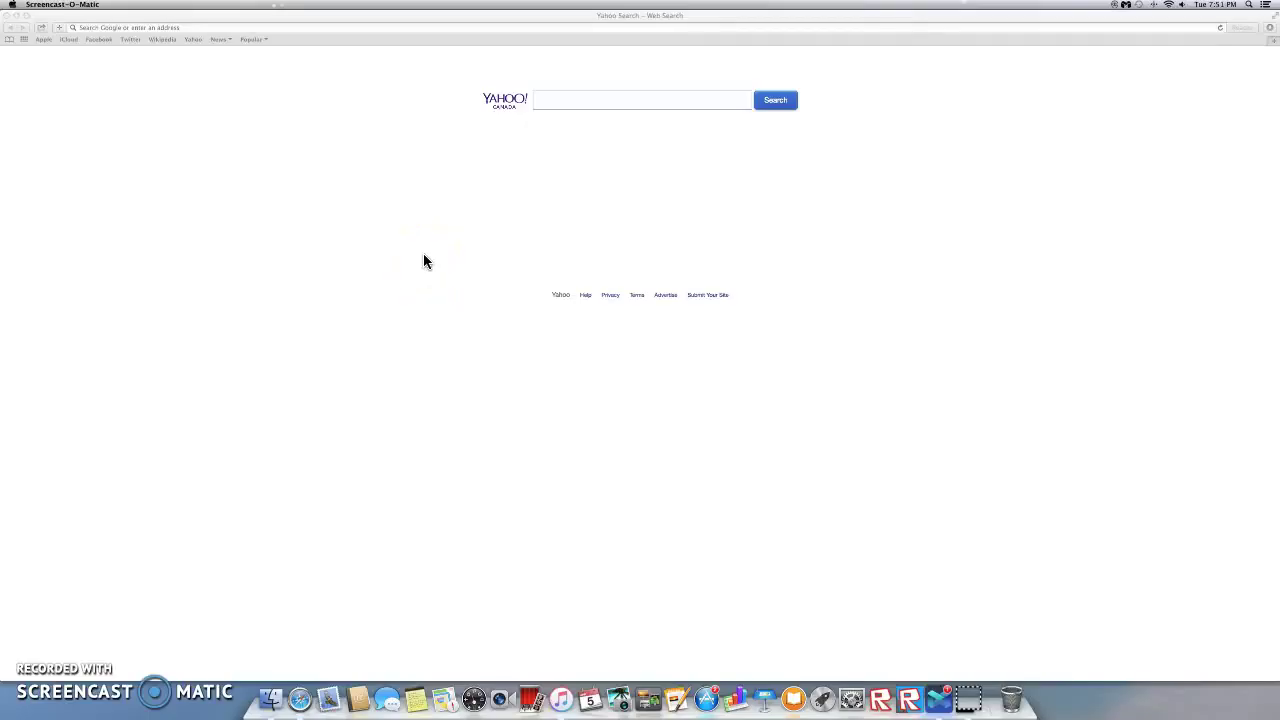
Step: Bring Safari forward and go to the google.ca home page from the address bar
left_click(469, 256)
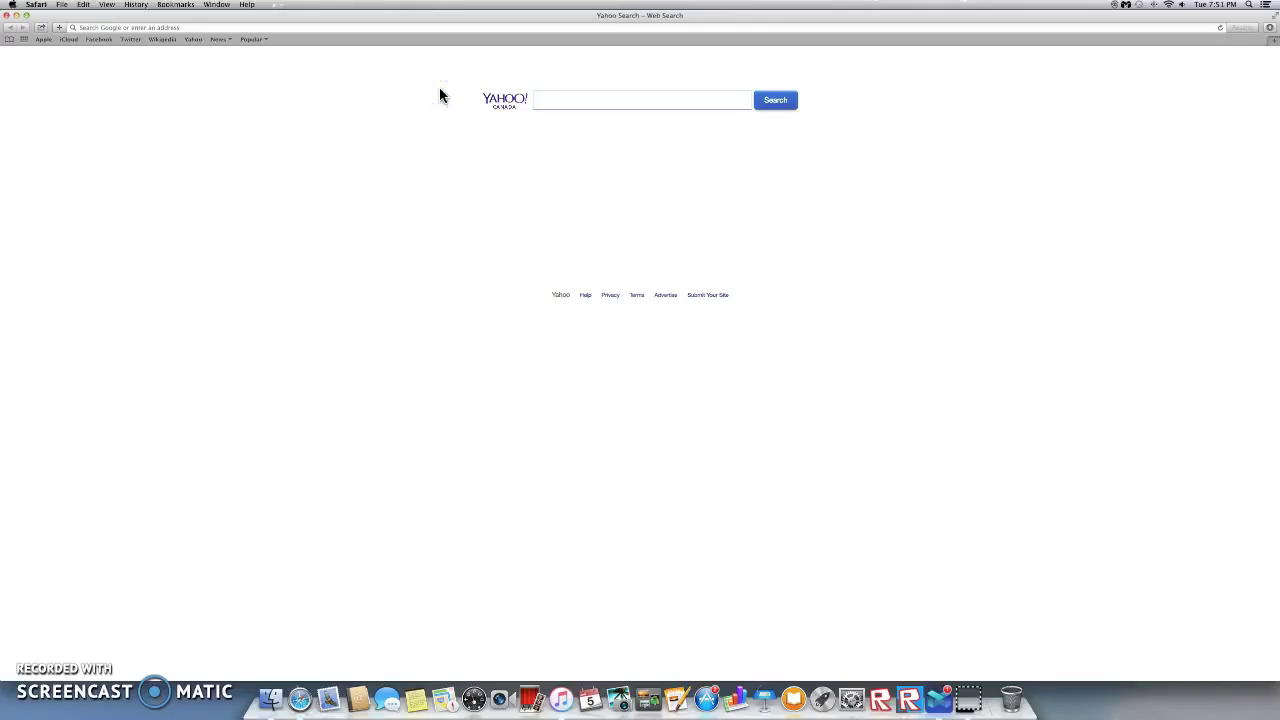
left_click(427, 25)
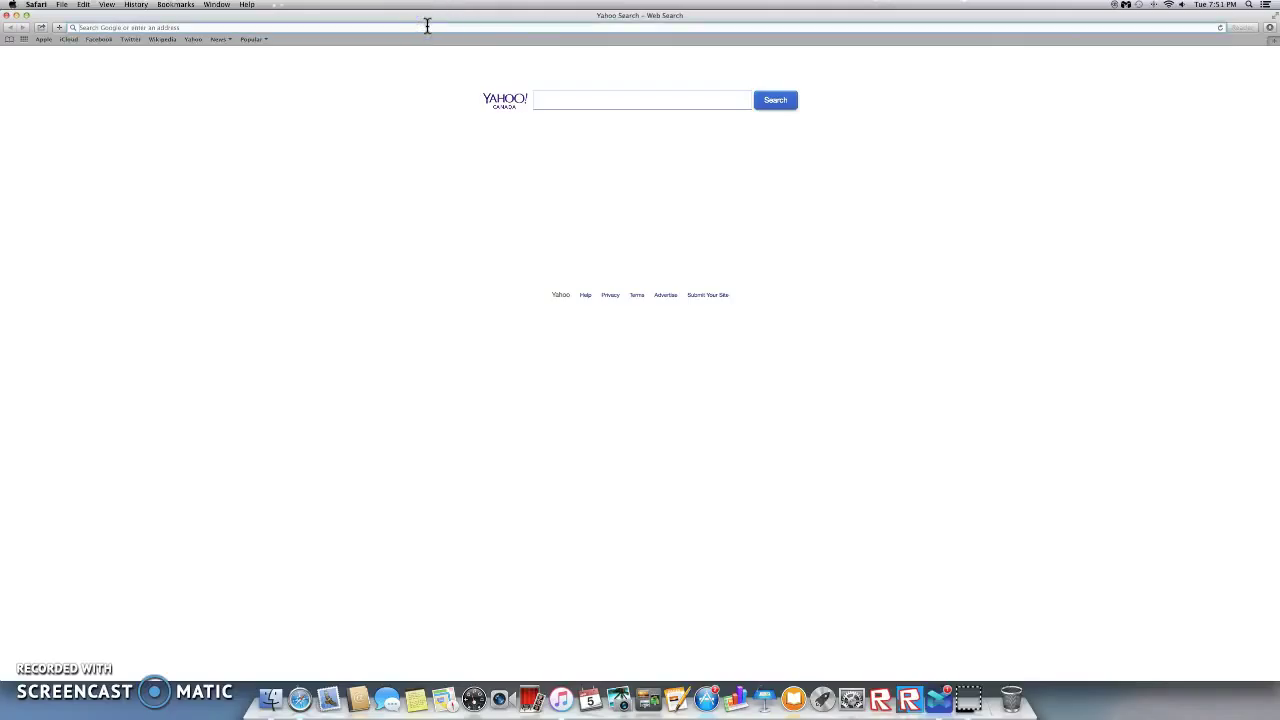
type("m")
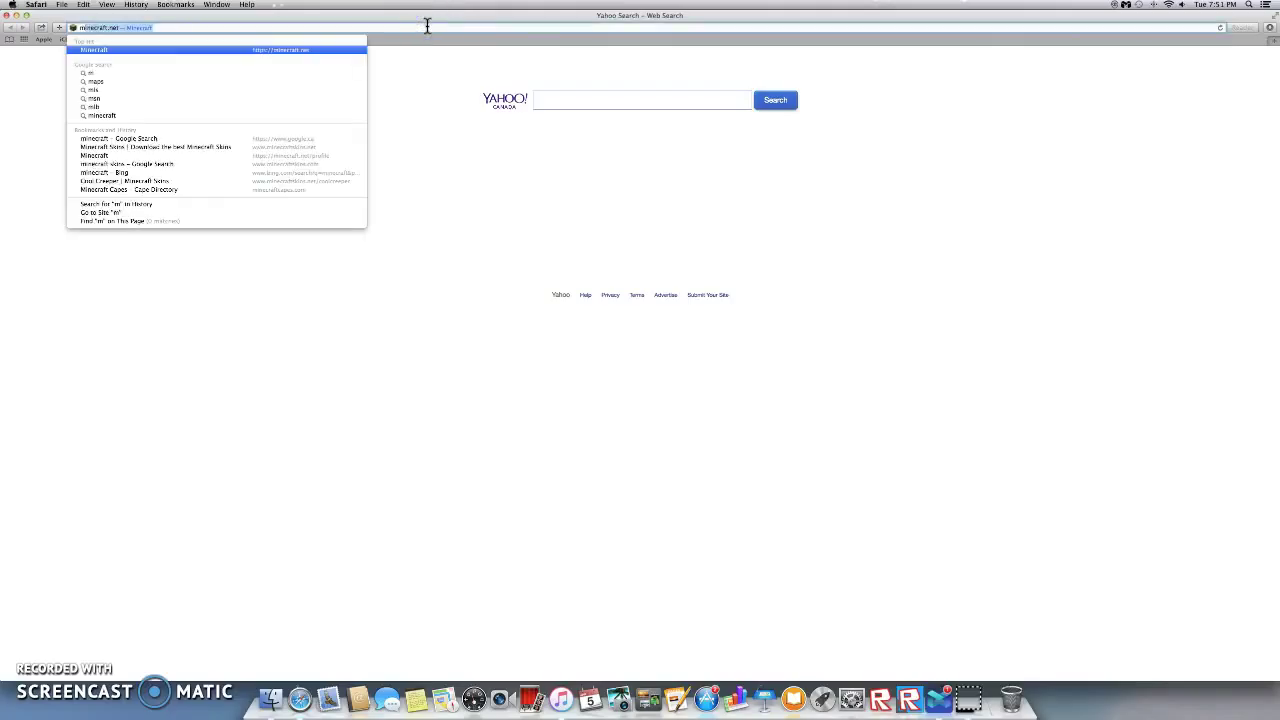
key("BackSpace")
key("BackSpace")
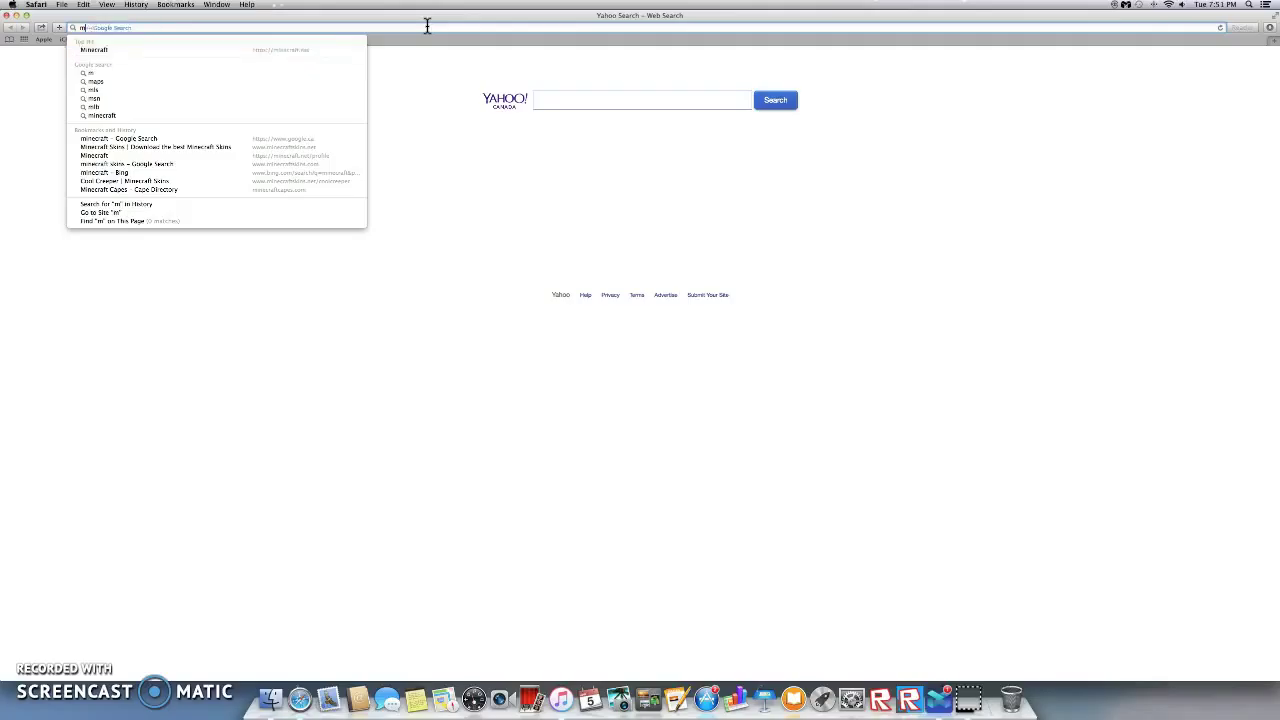
type("google.ca")
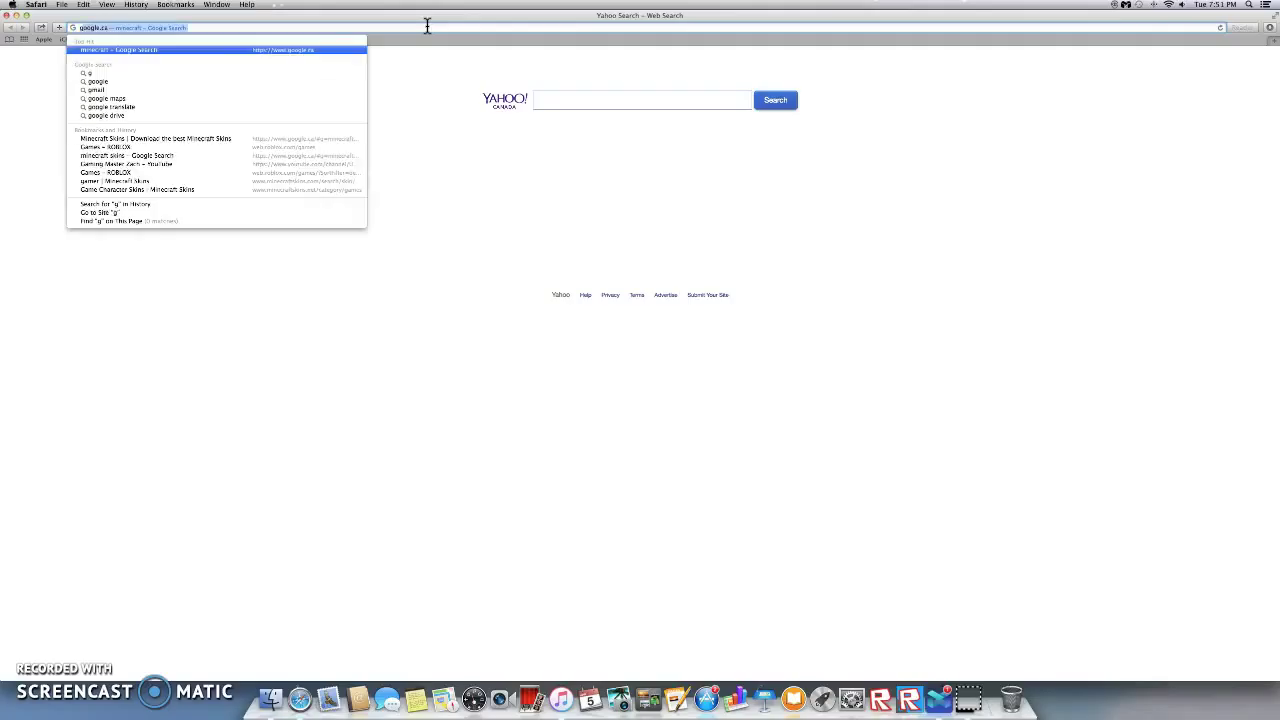
left_click(306, 50)
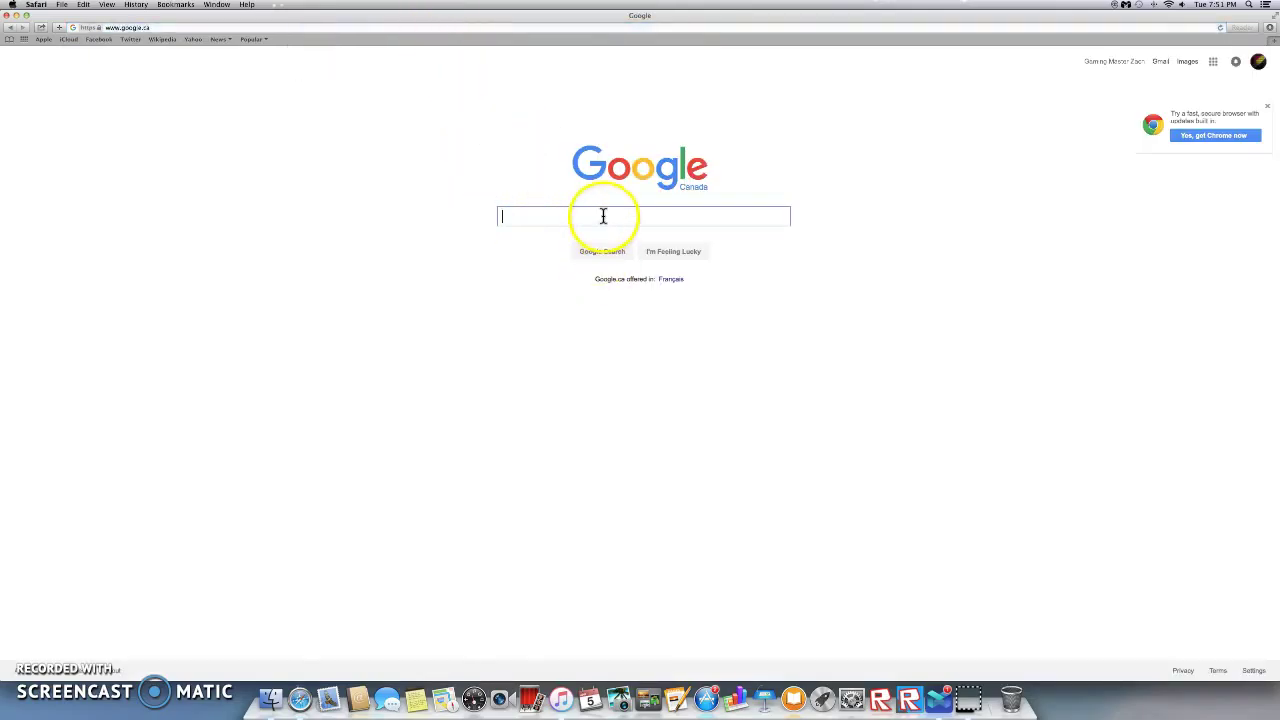
Step: Search Google for 'minecraft skins', glance at The Skindex, and return to the results
type("min")
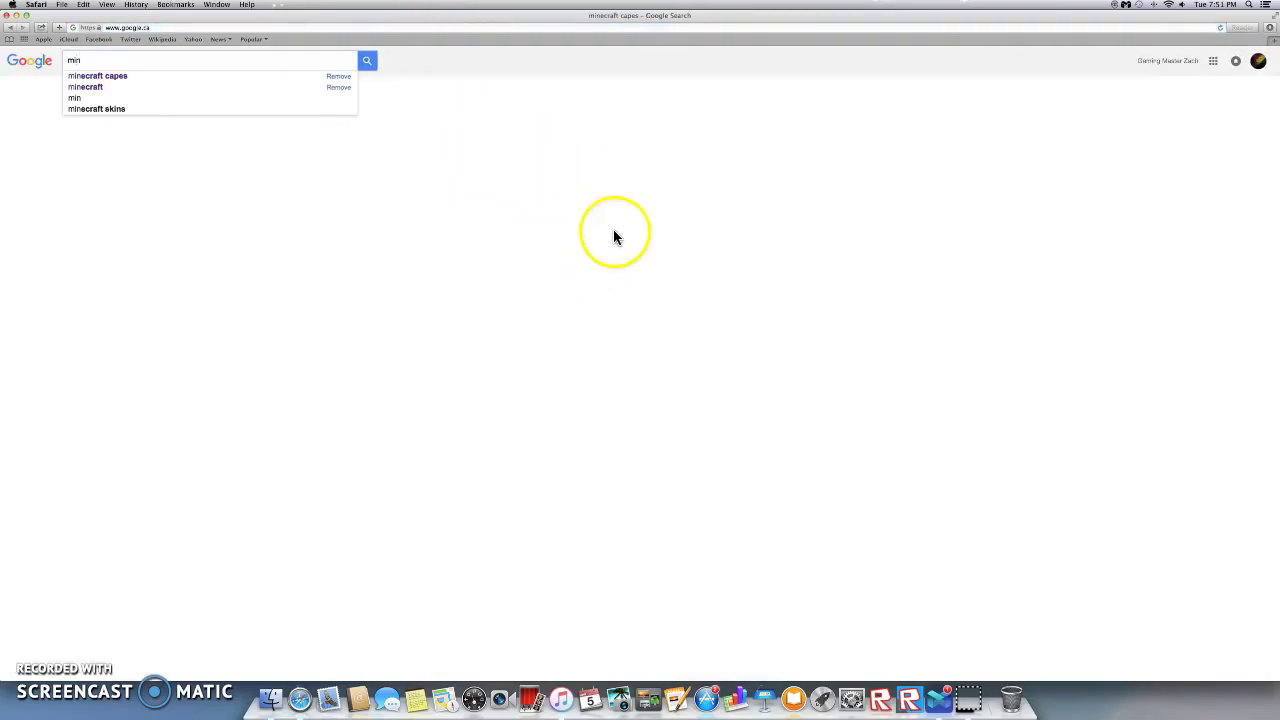
left_click(144, 111)
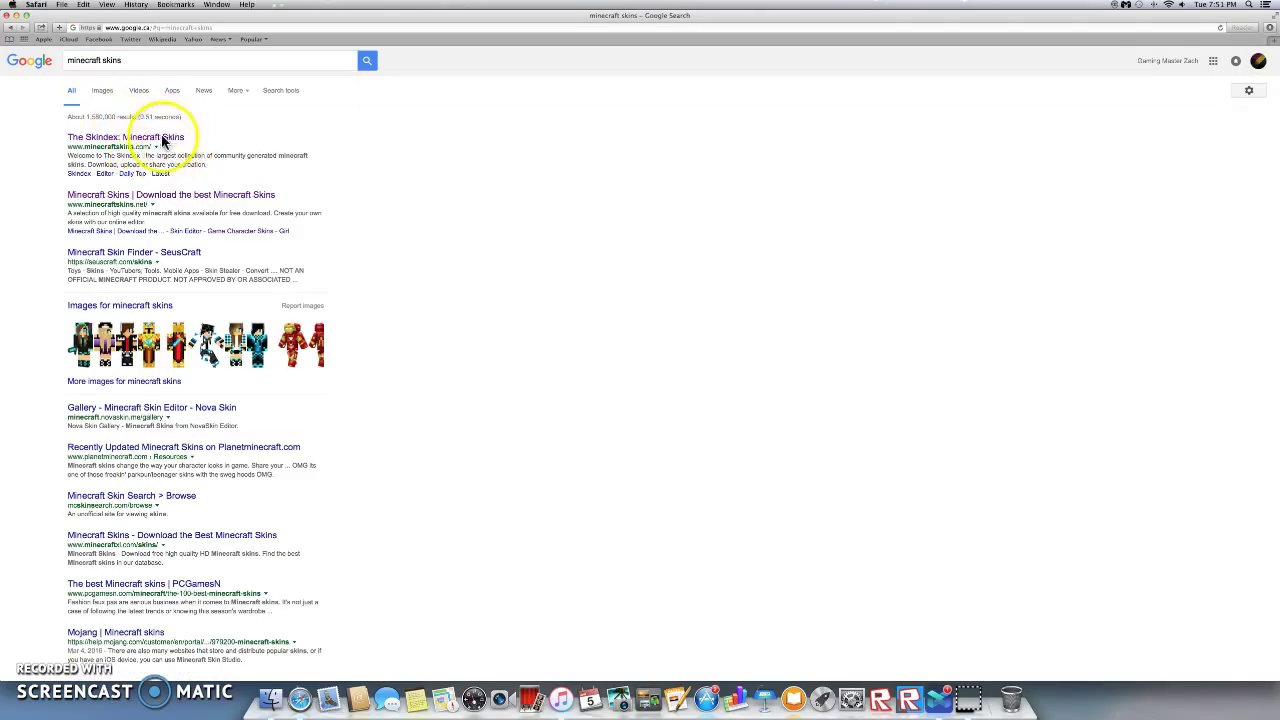
left_click(161, 134)
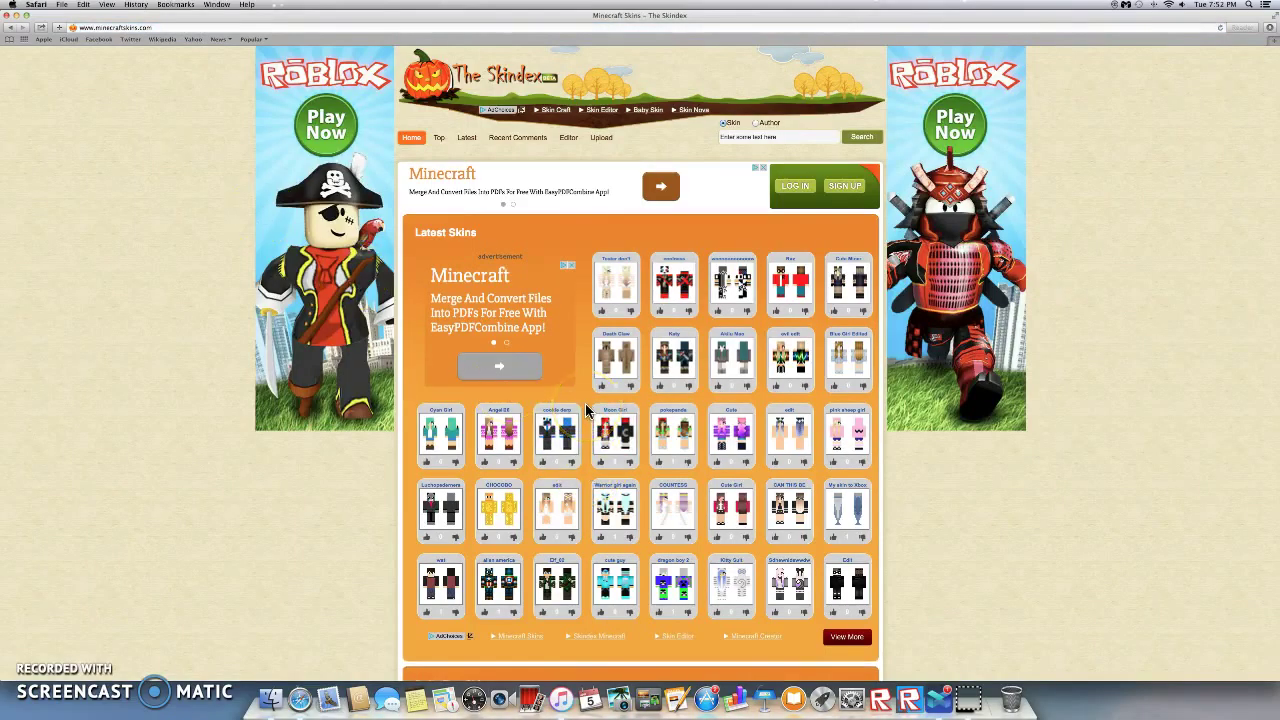
left_click(9, 29)
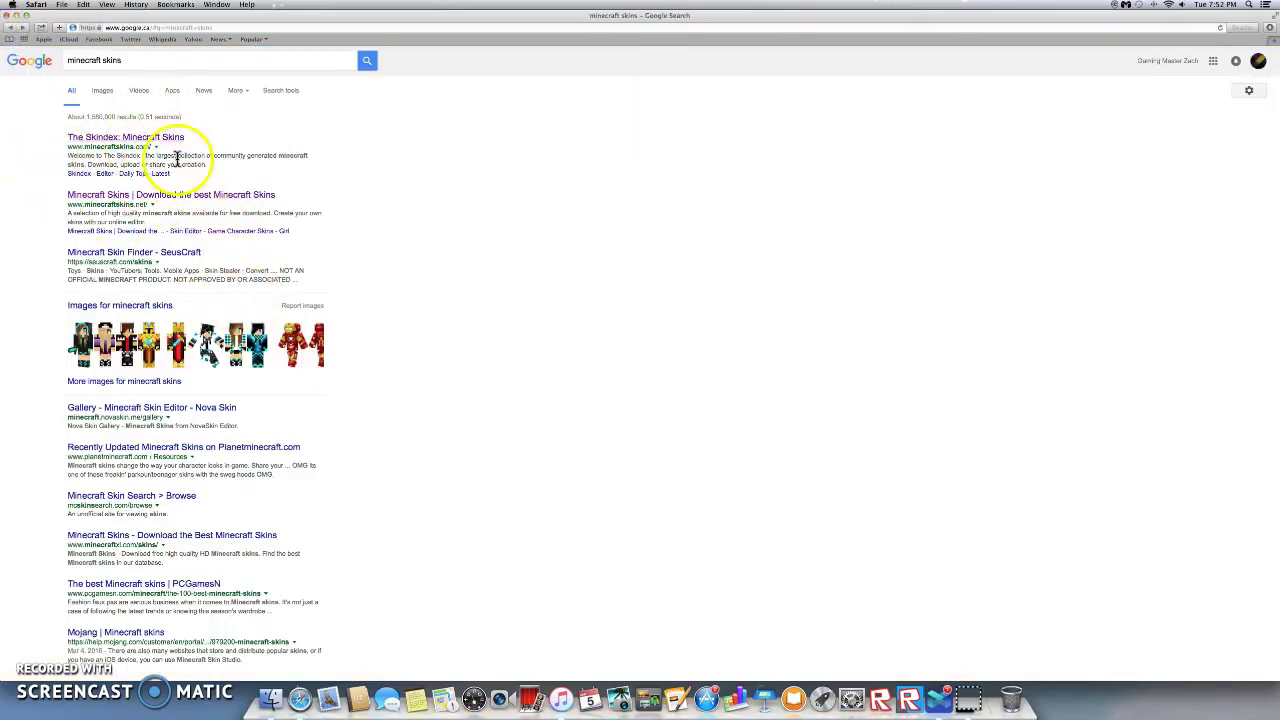
Step: On MinecraftSkins.net, browse Movies then Games to the Foxy skin and download foxy.png
left_click(196, 194)
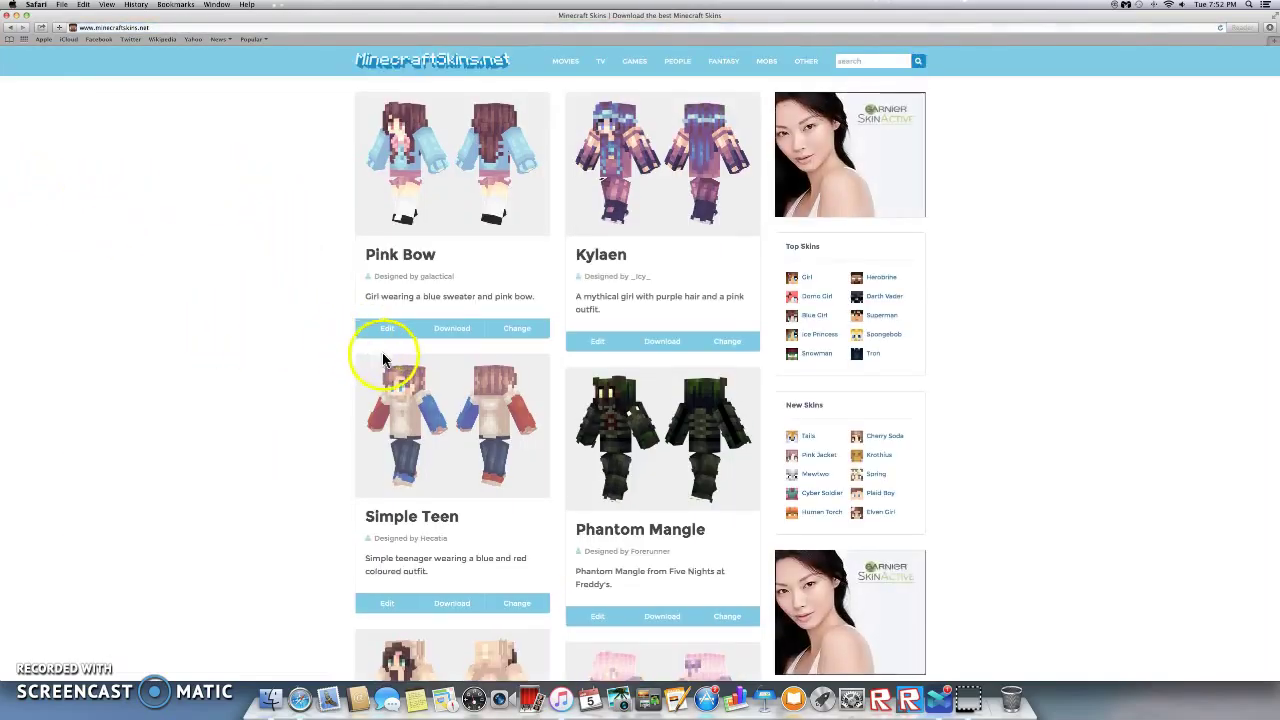
scroll(375, 358, "down", 5)
scroll(379, 360, "up", 5)
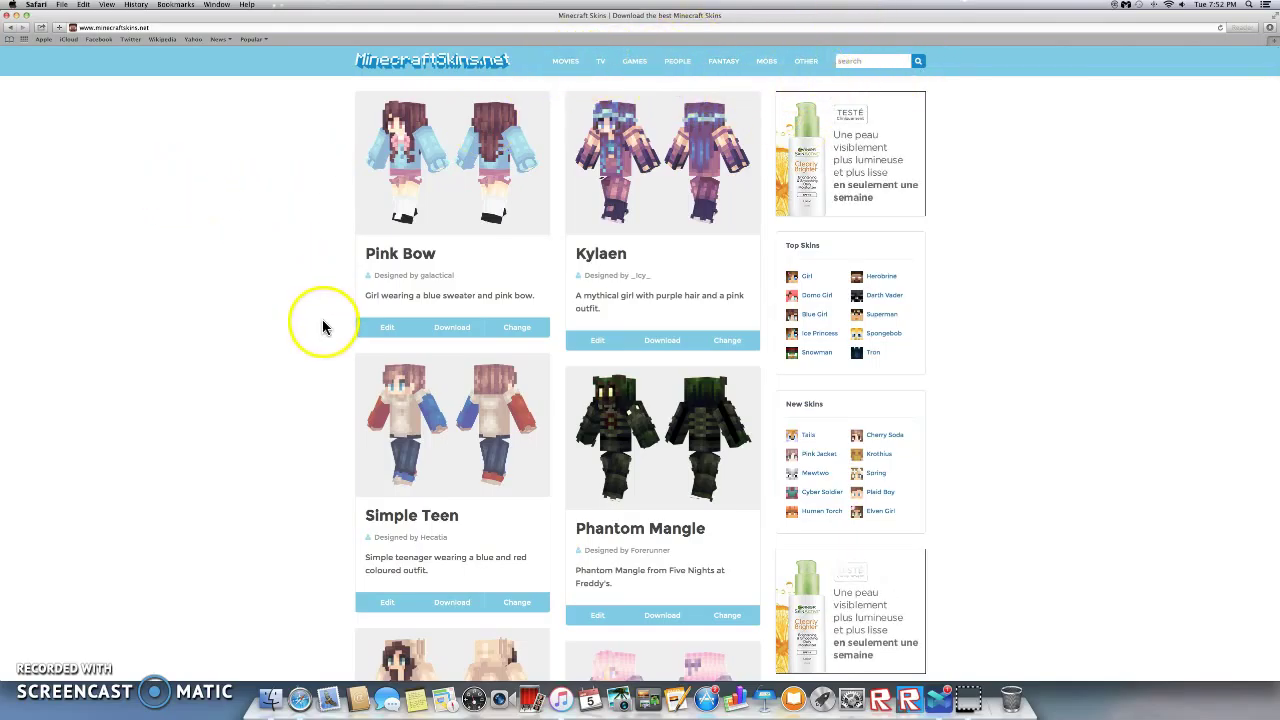
left_click(568, 60)
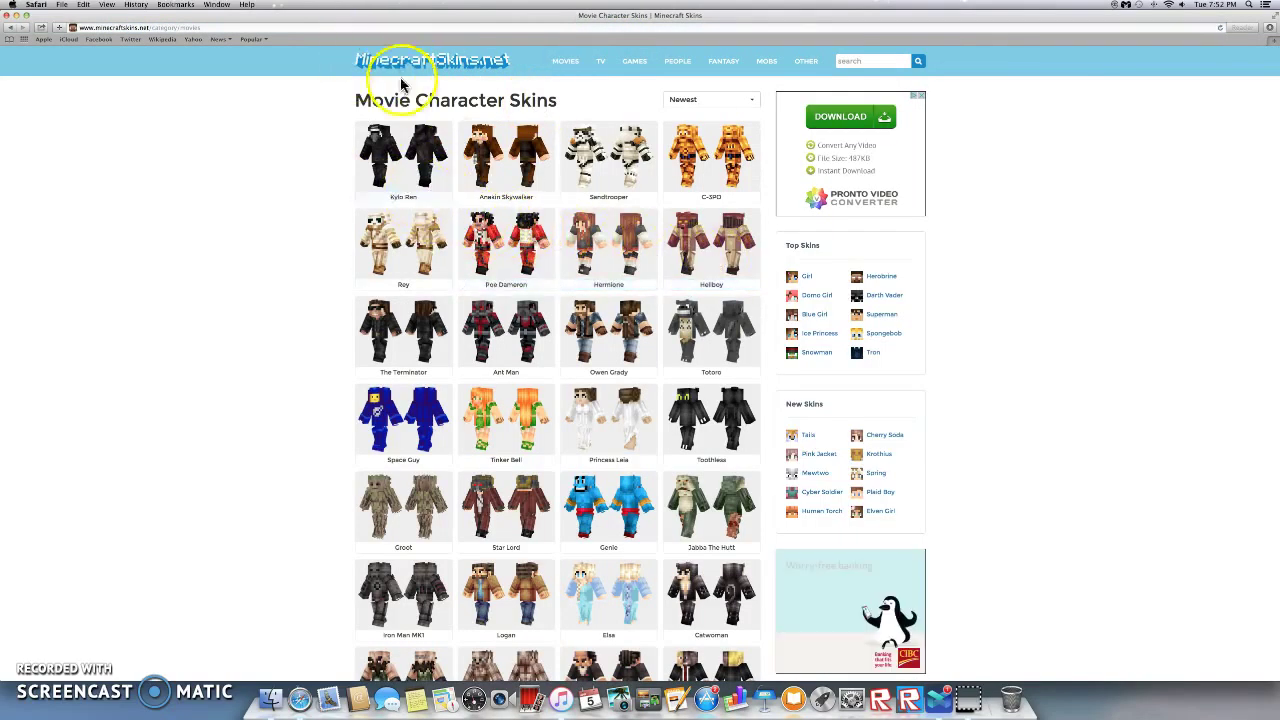
scroll(650, 210, "down", 10)
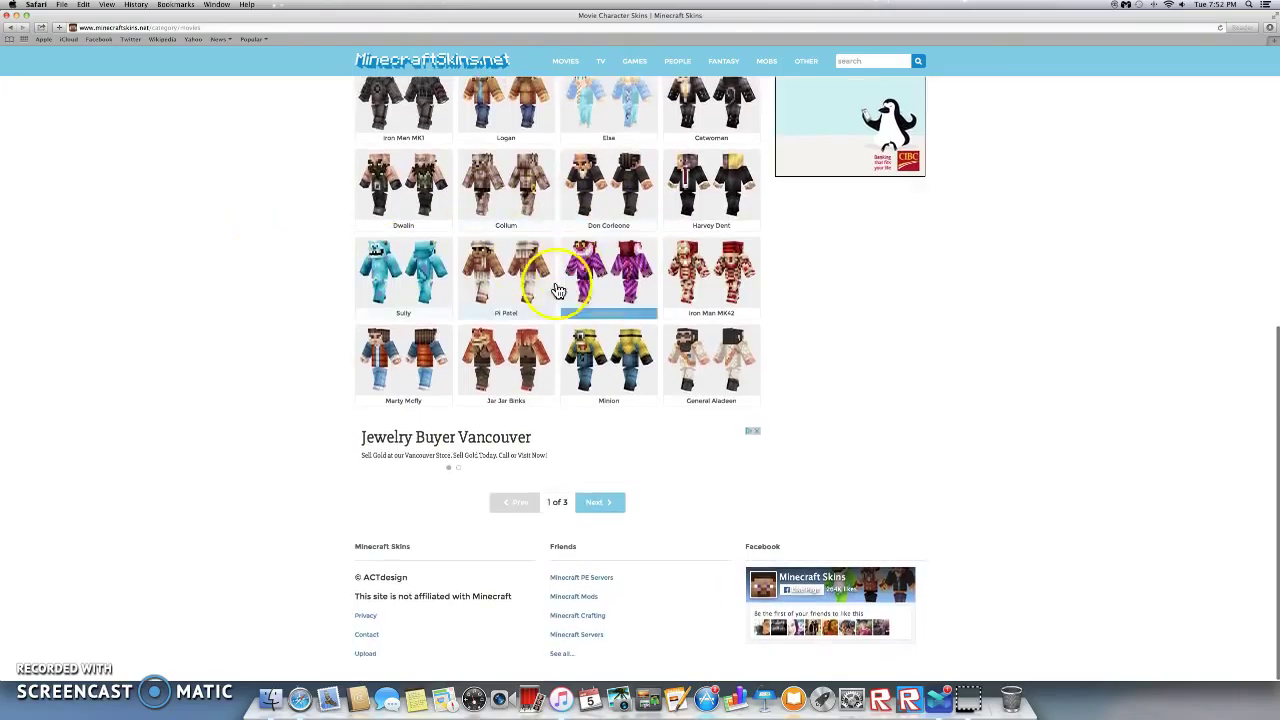
scroll(514, 290, "up", 10)
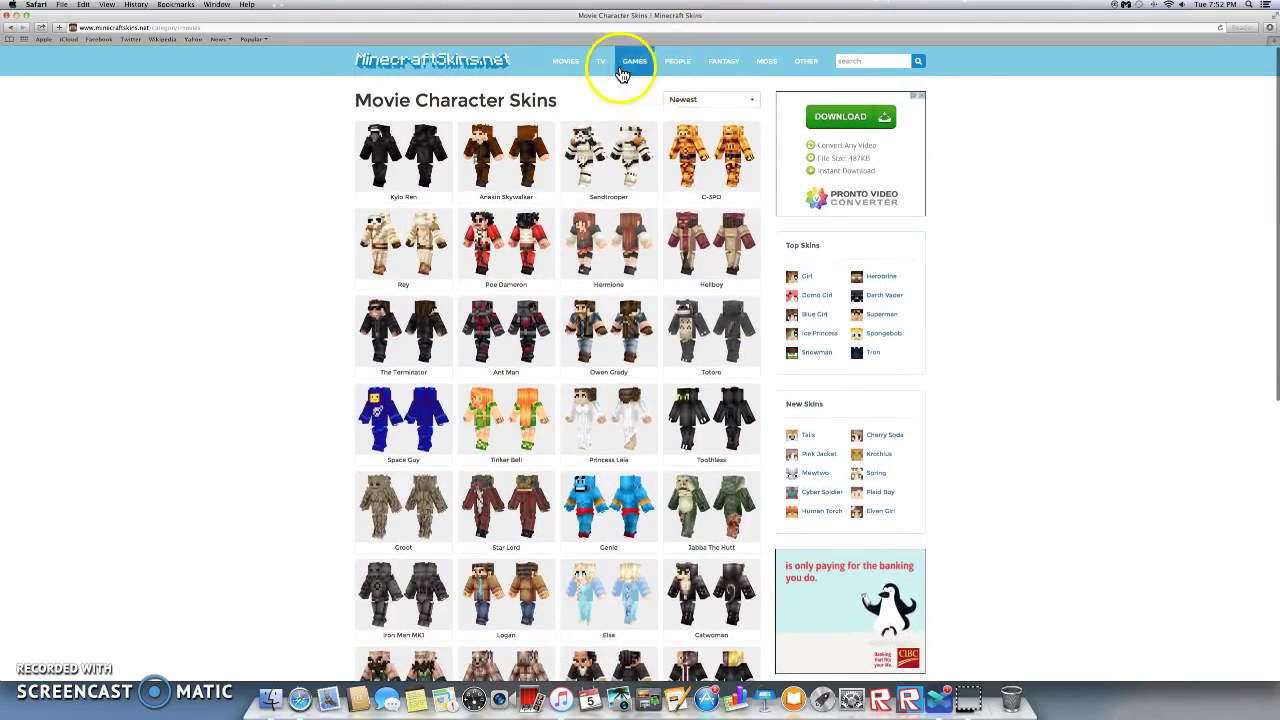
left_click(634, 62)
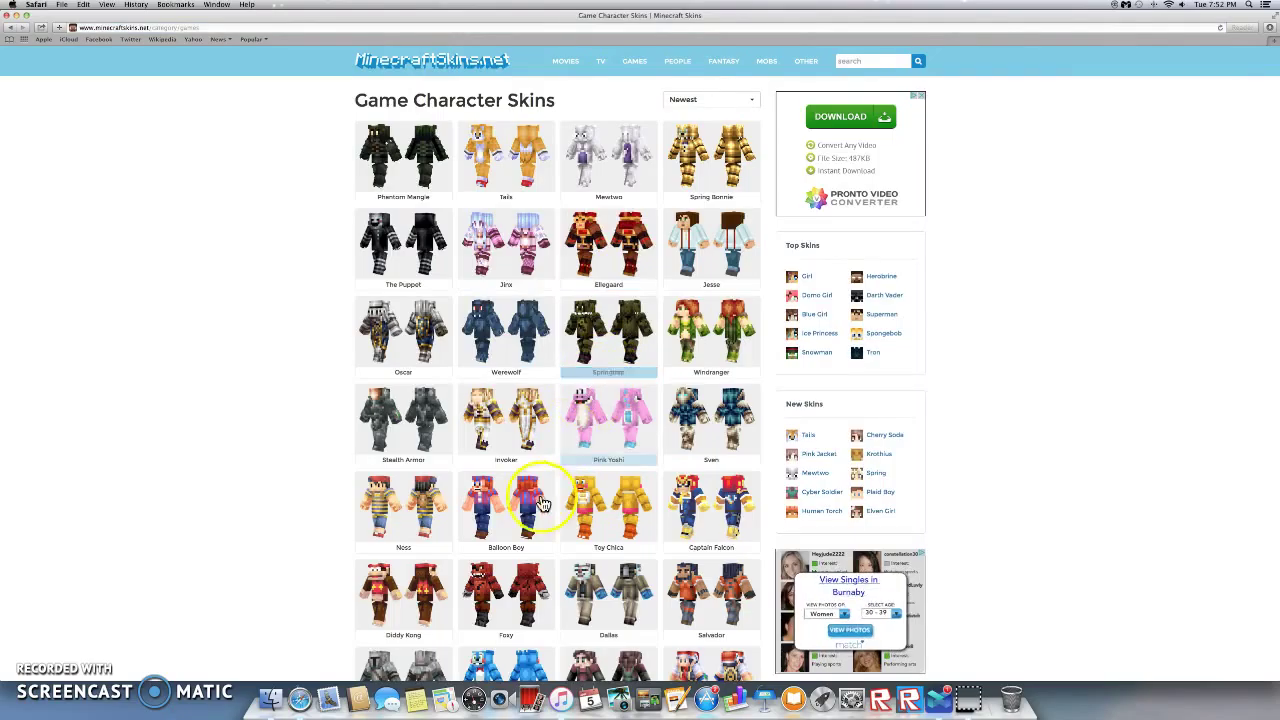
left_click(537, 596)
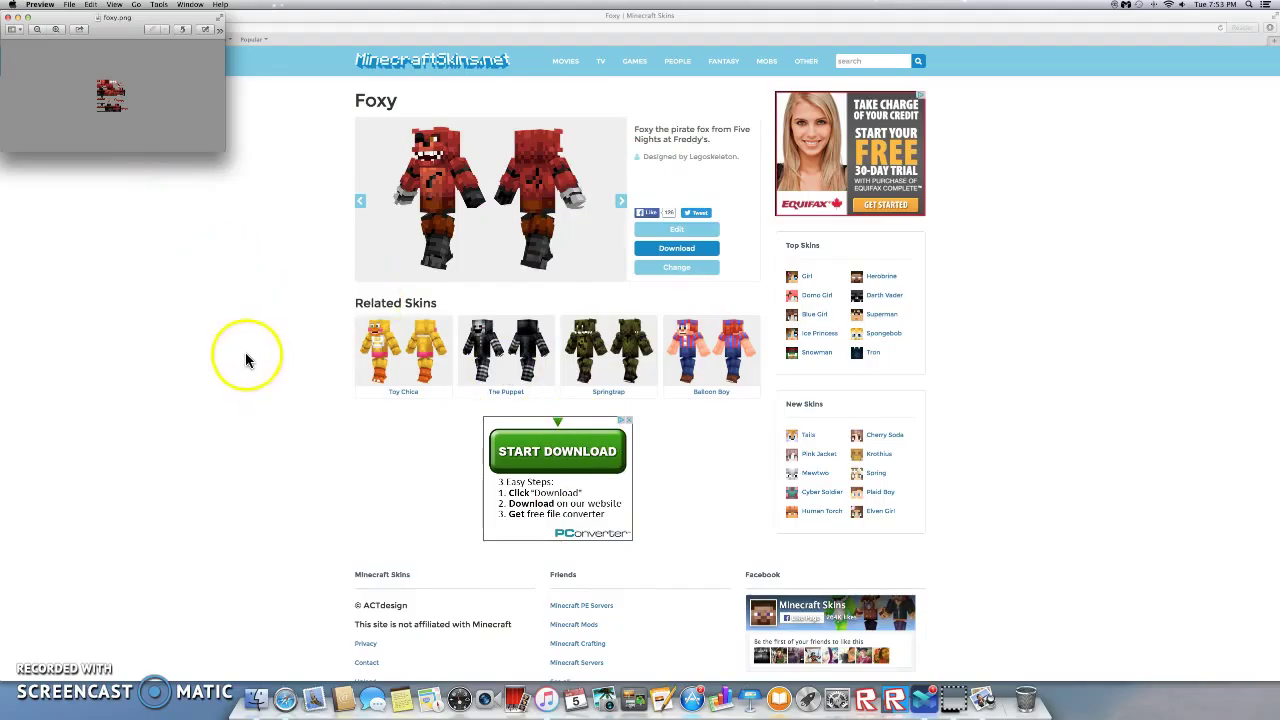
Step: Move foxy.png to the Desktop via Preview's title popover, then close the image
left_click(120, 19)
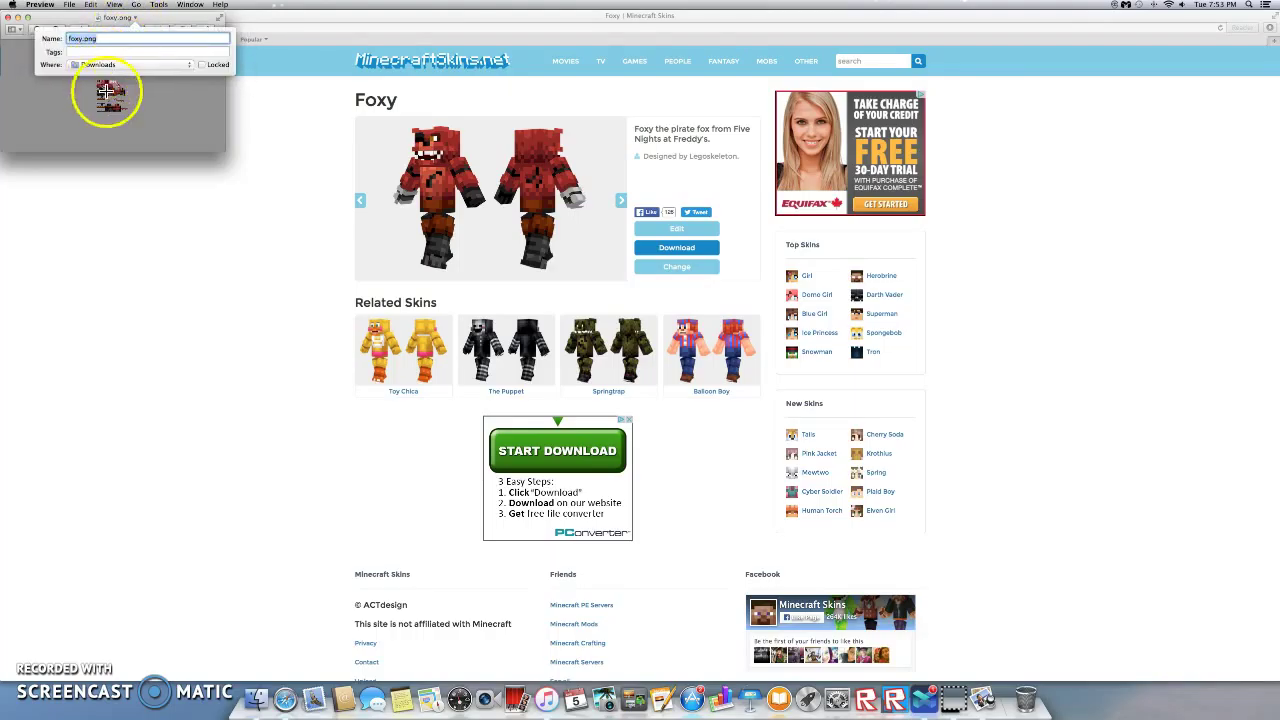
left_click(165, 70)
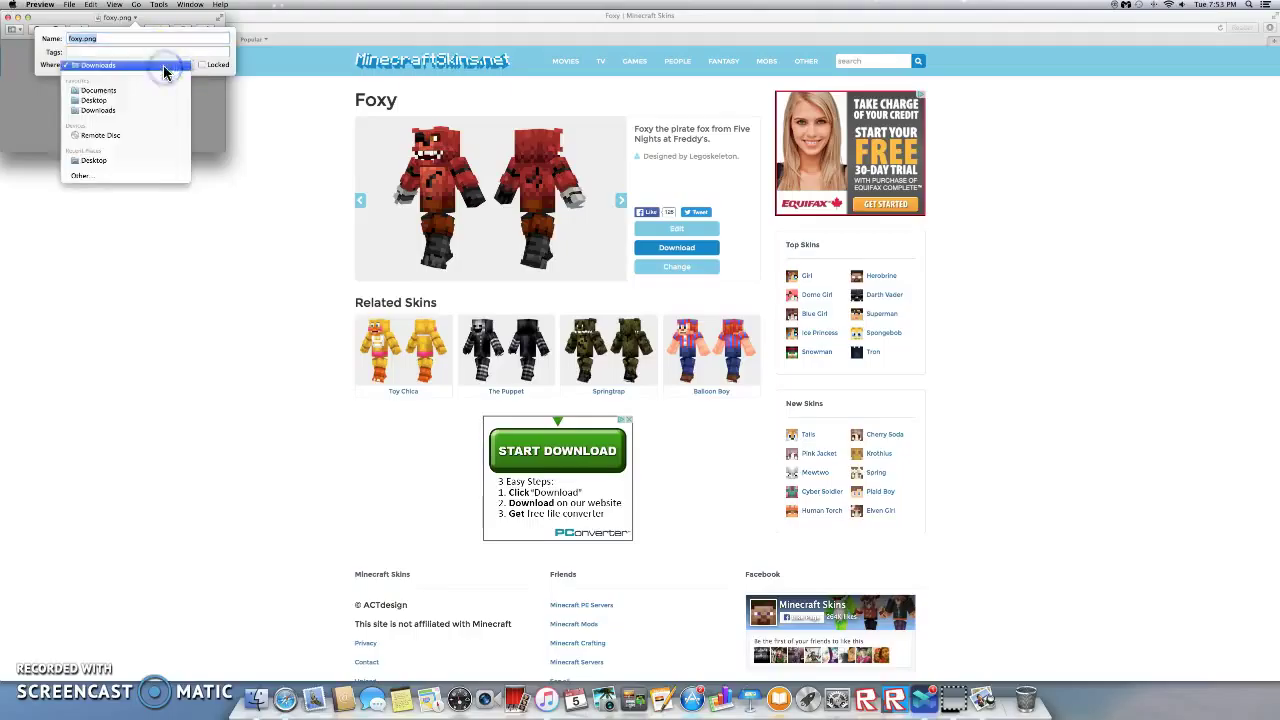
left_click(122, 100)
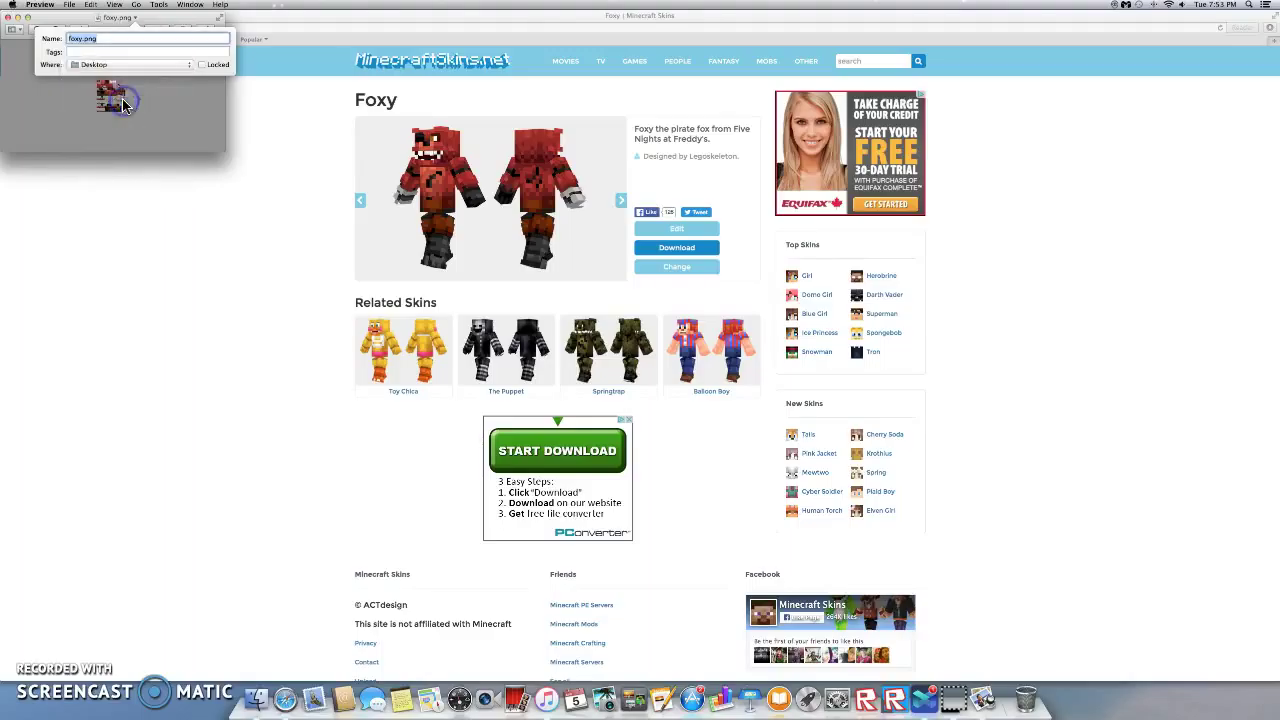
left_click(9, 20)
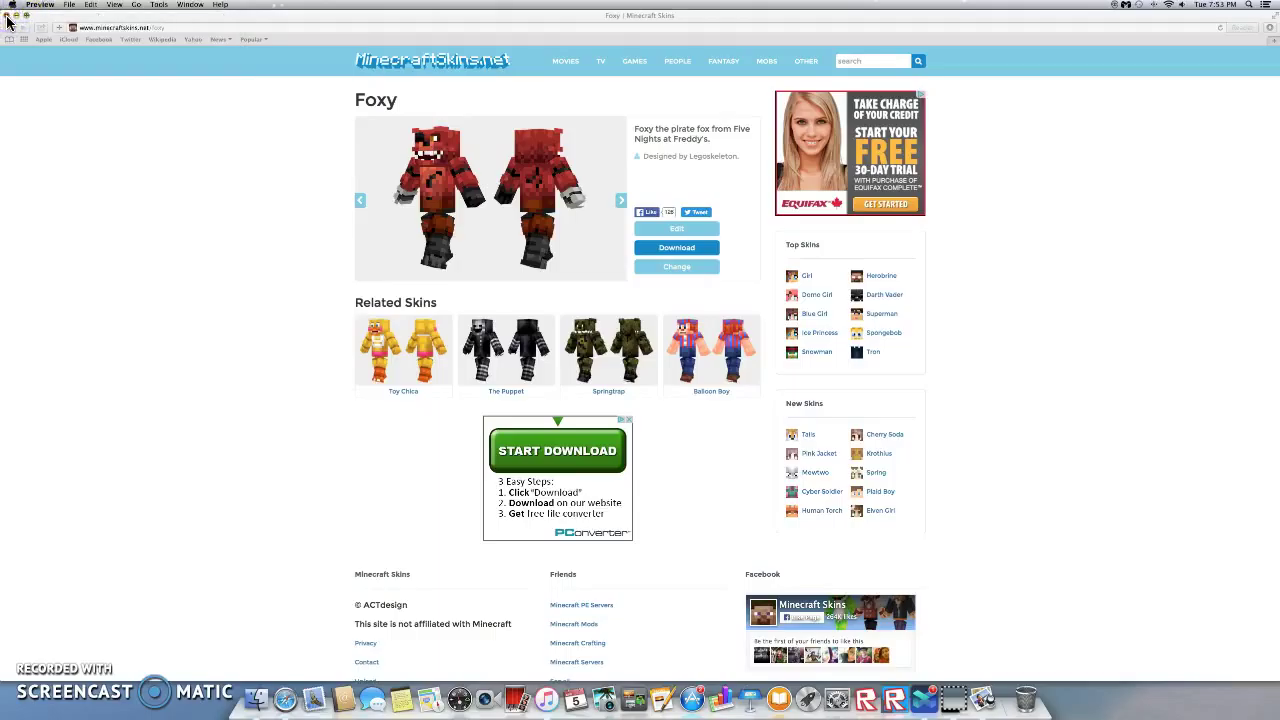
Step: Quit Safari, select foxy.png on the Desktop, and relaunch Safari from the Dock
left_click(8, 17)
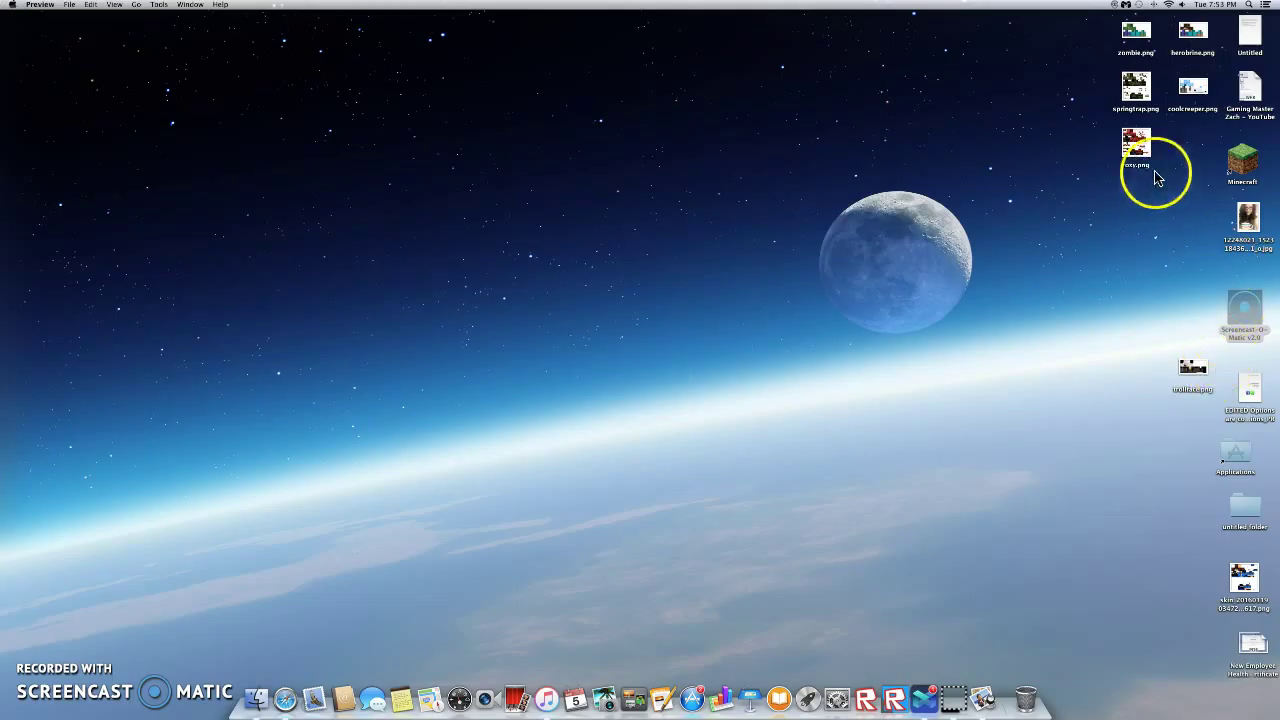
left_click(1137, 145)
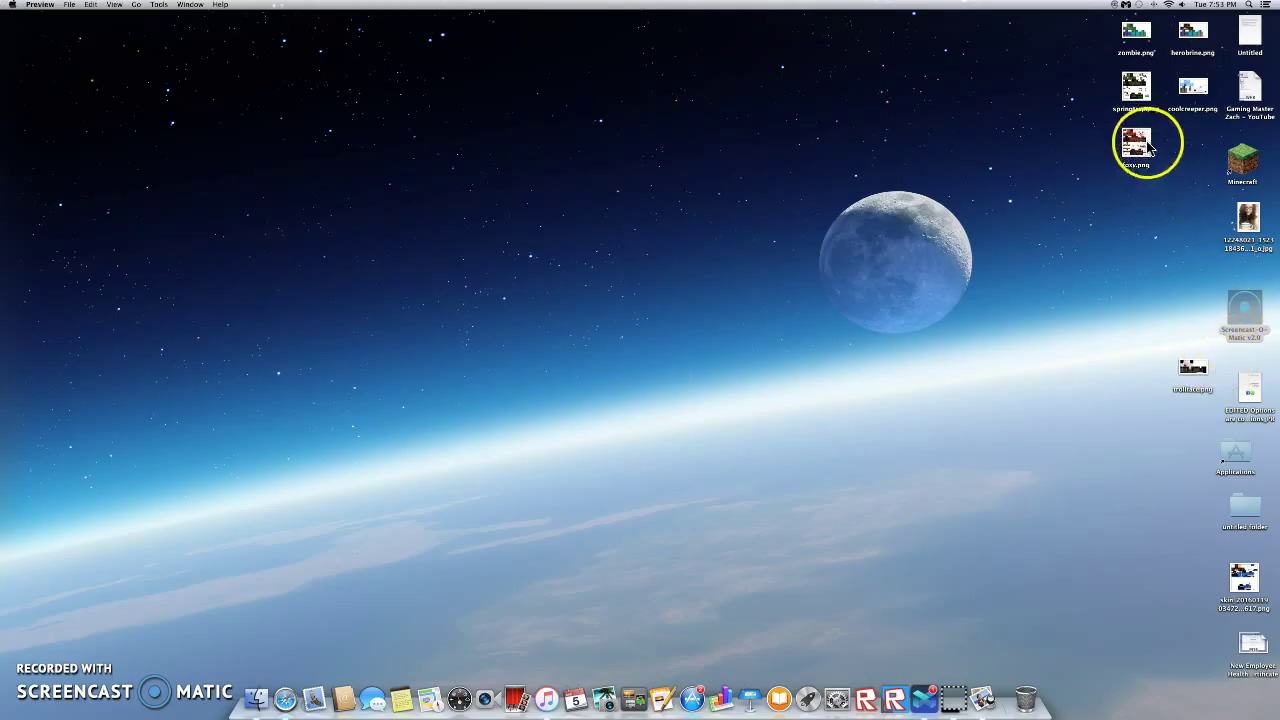
left_click(285, 700)
Step: Go to minecraft.net and open the account Profile page
left_click(556, 28)
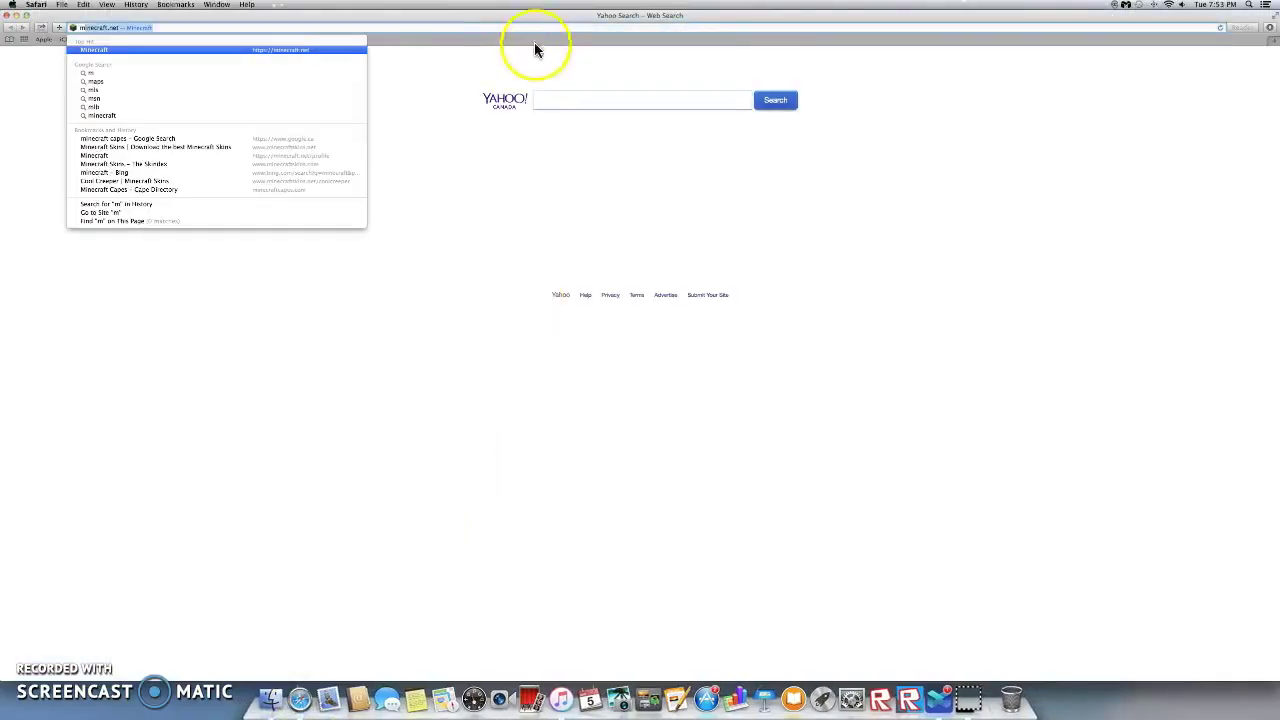
key("Return")
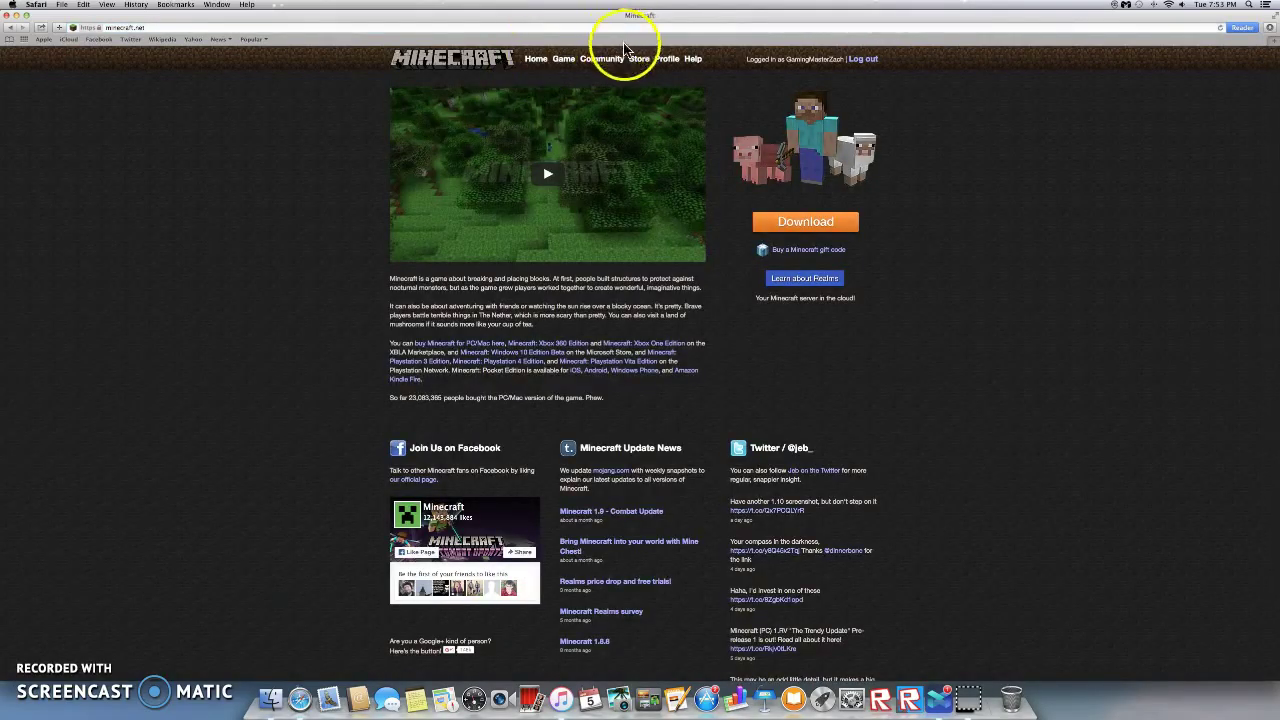
left_click(666, 60)
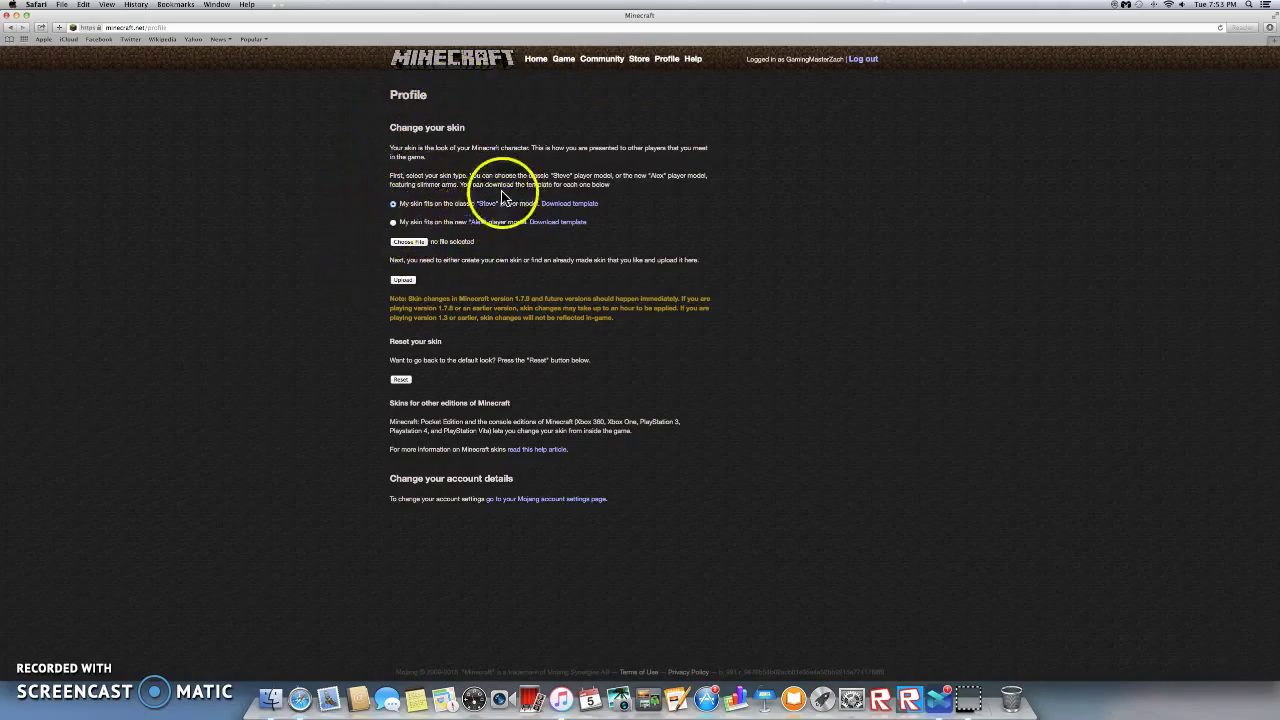
Step: Choose foxy.png from the Desktop as the skin file to upload
left_click(425, 242)
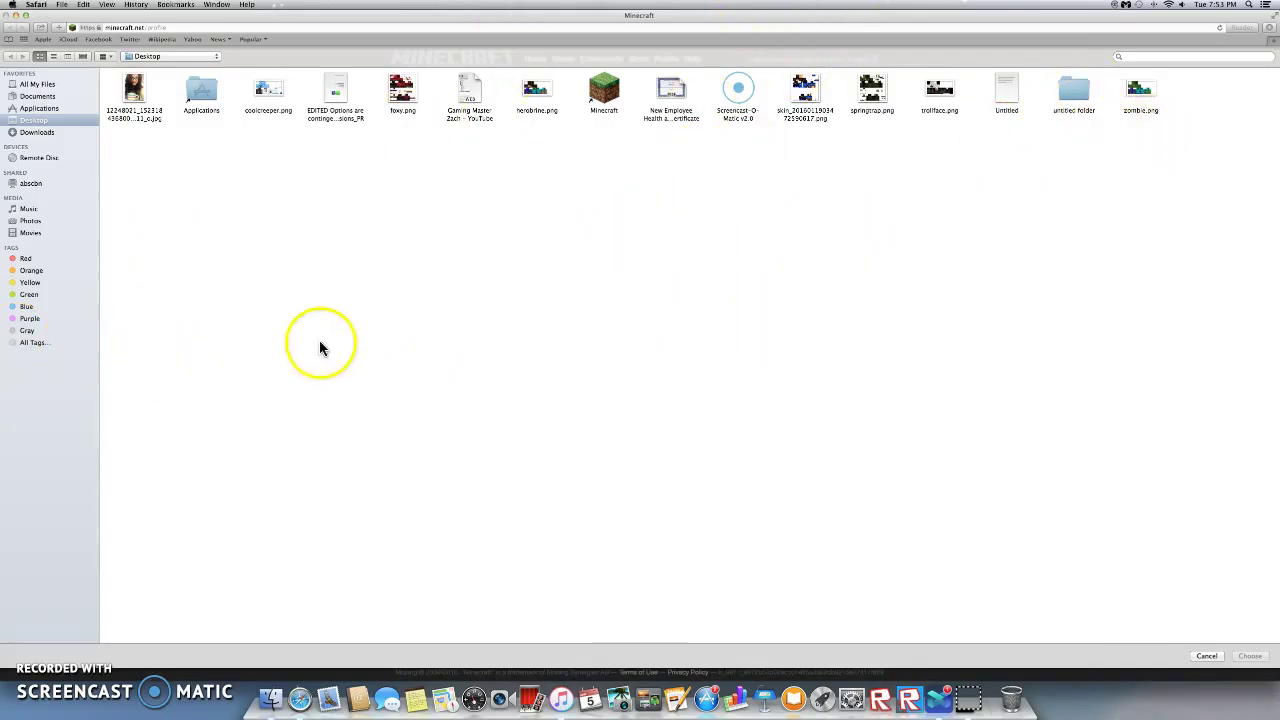
left_click(406, 98)
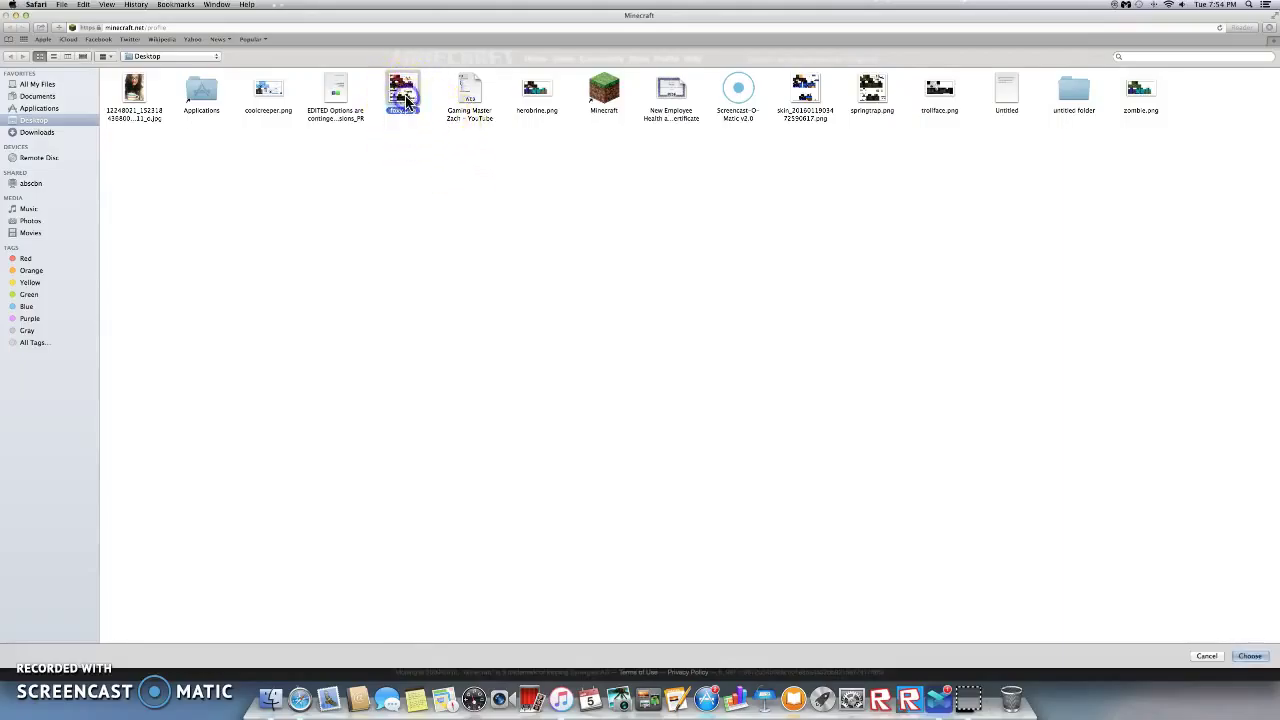
double_click(406, 98)
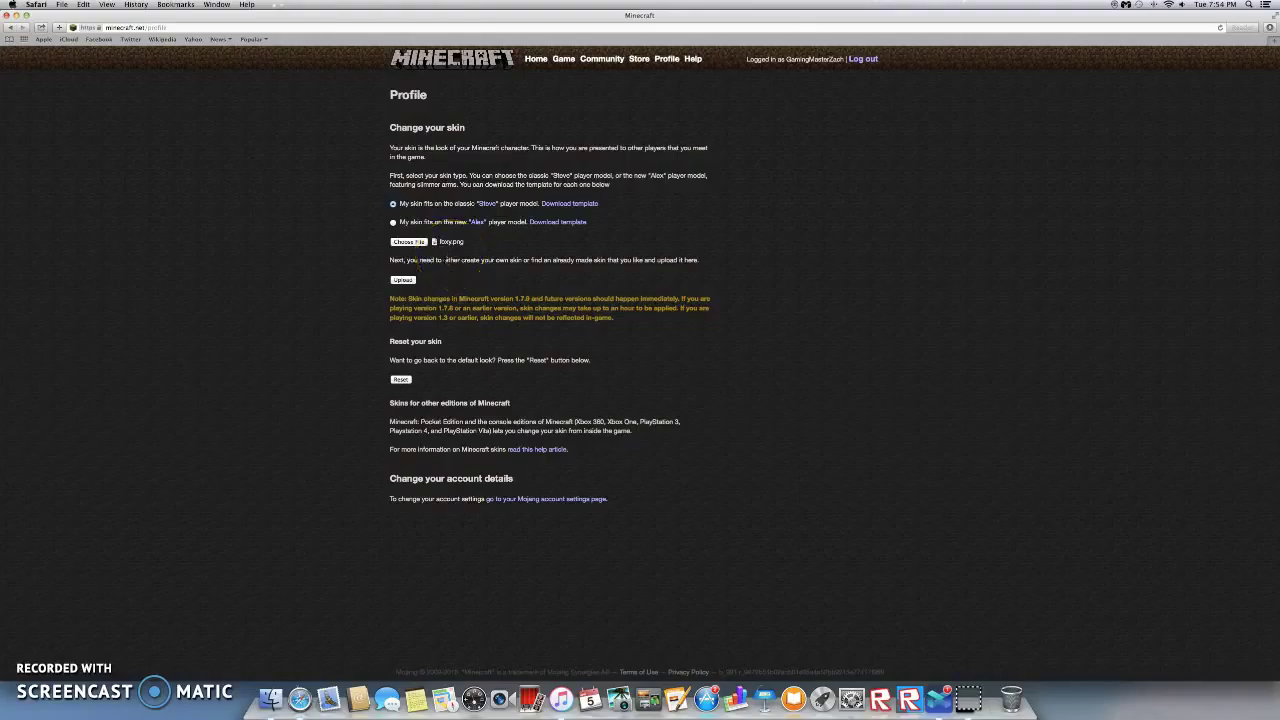
Step: Upload foxy.png and get the confirmation that the skin has changed
left_click(405, 281)
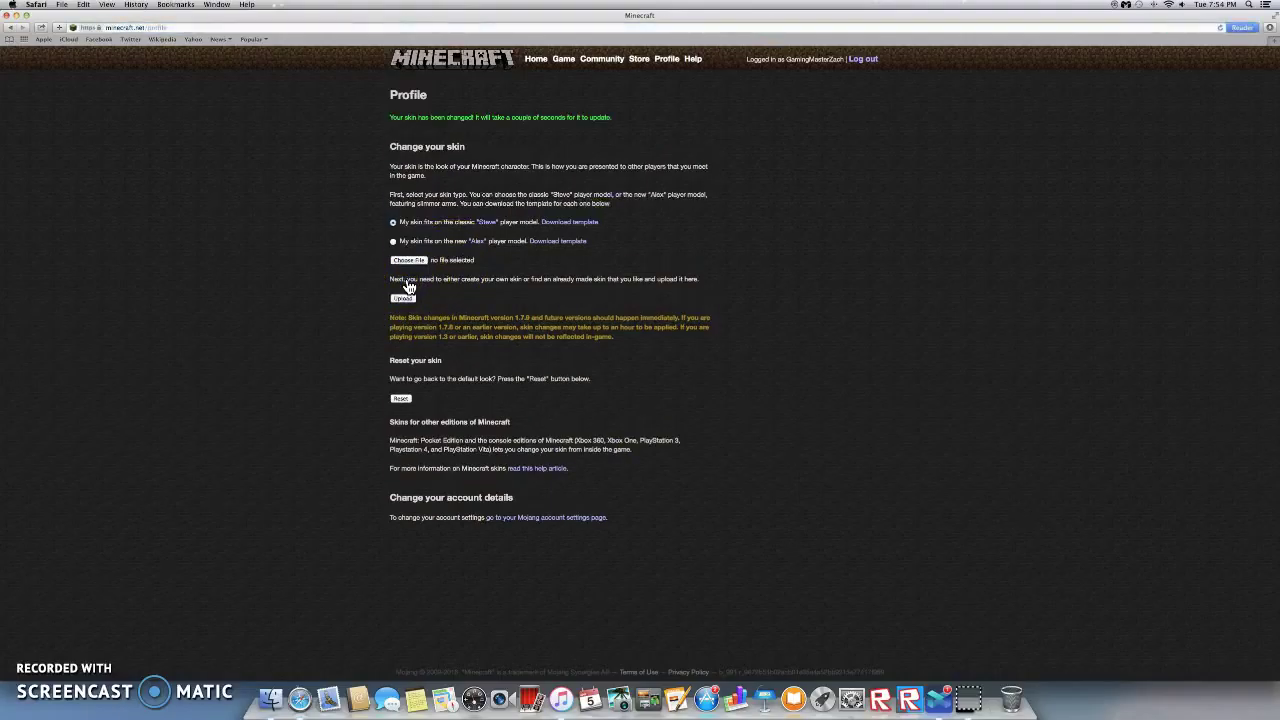
left_click(406, 94)
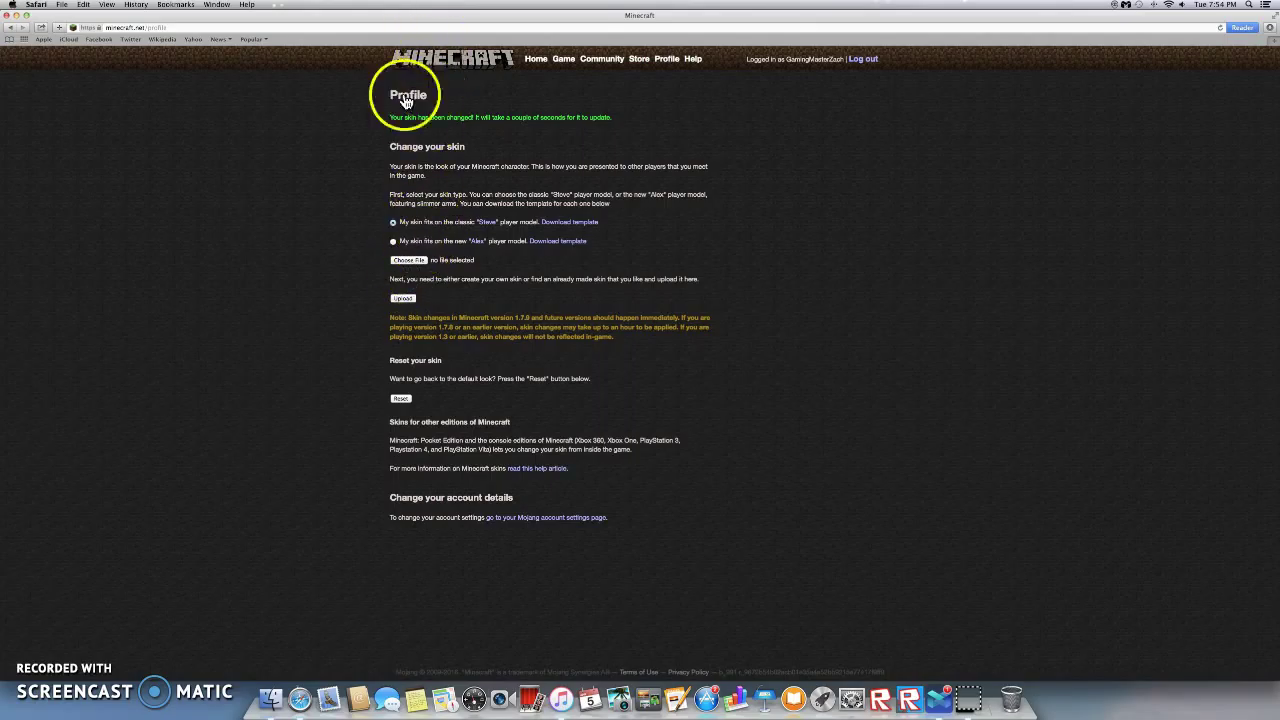